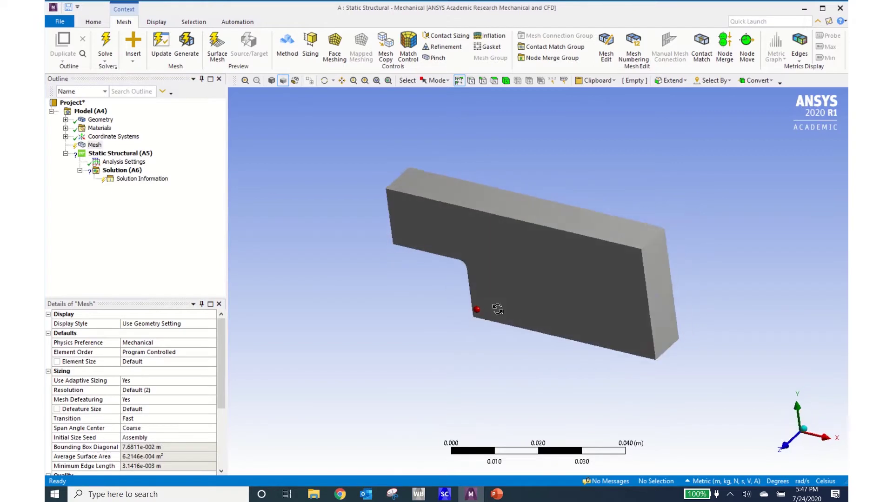
# Generate a mesh for the notched part using the default mesh settings
pyautogui.moveTo(687, 396); pyautogui.dragTo(475, 339, button='middle')
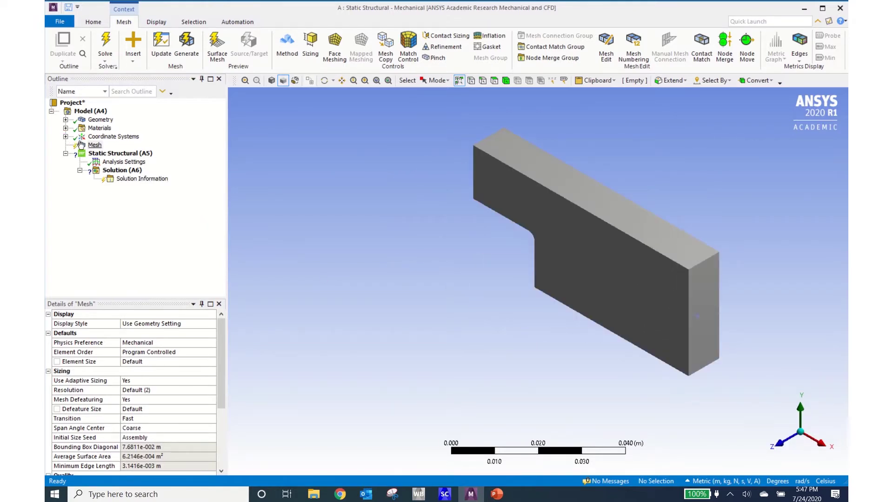
pyautogui.click(95, 145)
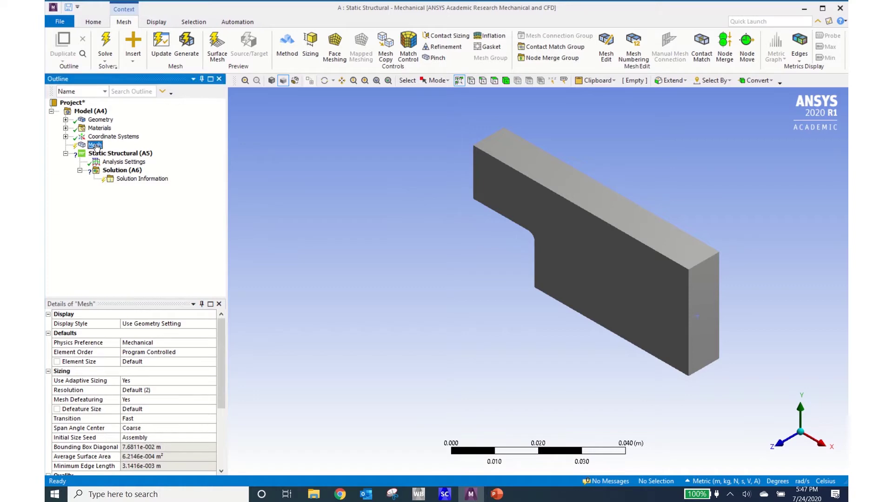
pyautogui.click(186, 44)
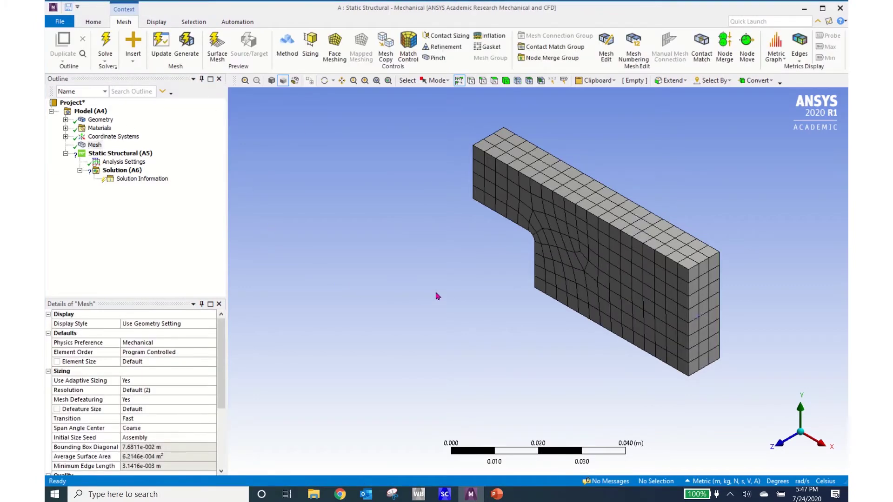
pyautogui.moveTo(438, 296)
pyautogui.mouseDown(button='middle')
pyautogui.moveTo(363, 307)
pyautogui.moveTo(465, 293)
pyautogui.moveTo(420, 295)
pyautogui.mouseUp(button='middle')
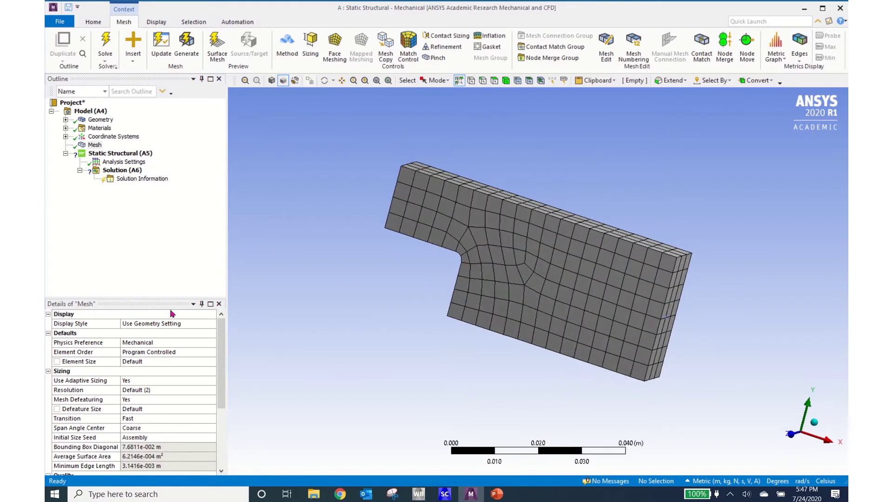
# Colour the mesh by Element Quality and examine the quality range and the node and element statistics
pyautogui.click(214, 326)
pyautogui.click(211, 323)
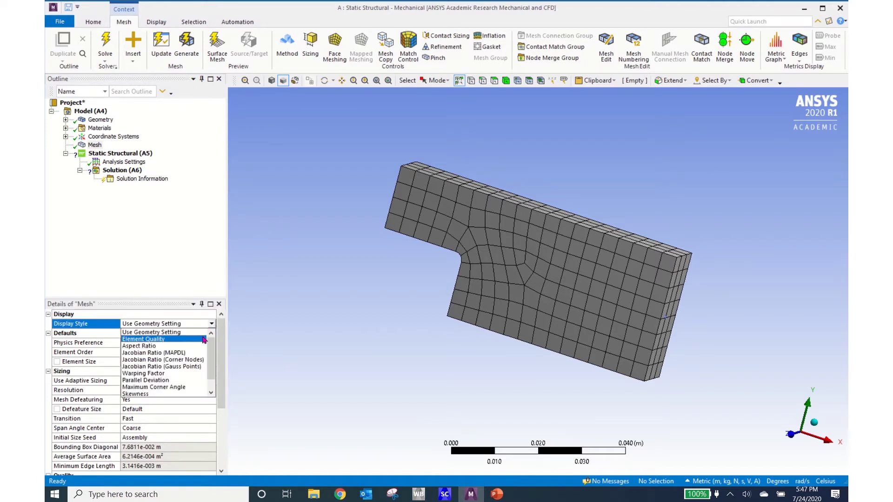
pyautogui.click(201, 339)
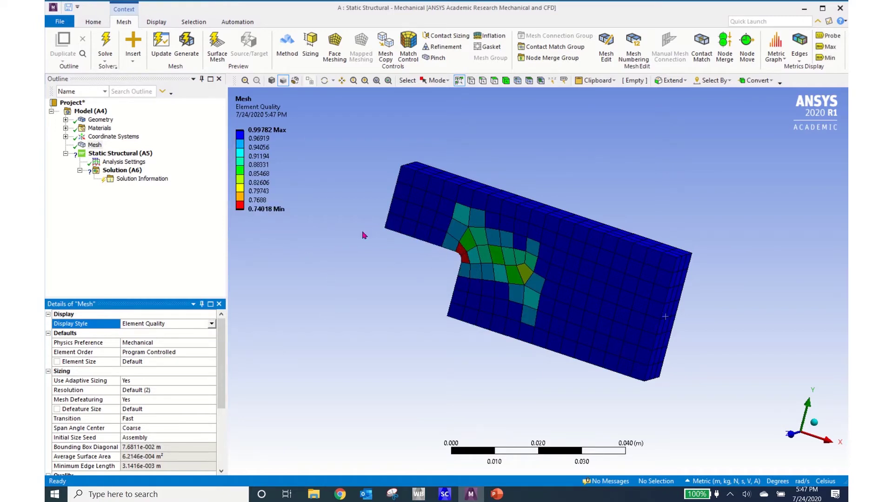
pyautogui.click(262, 210)
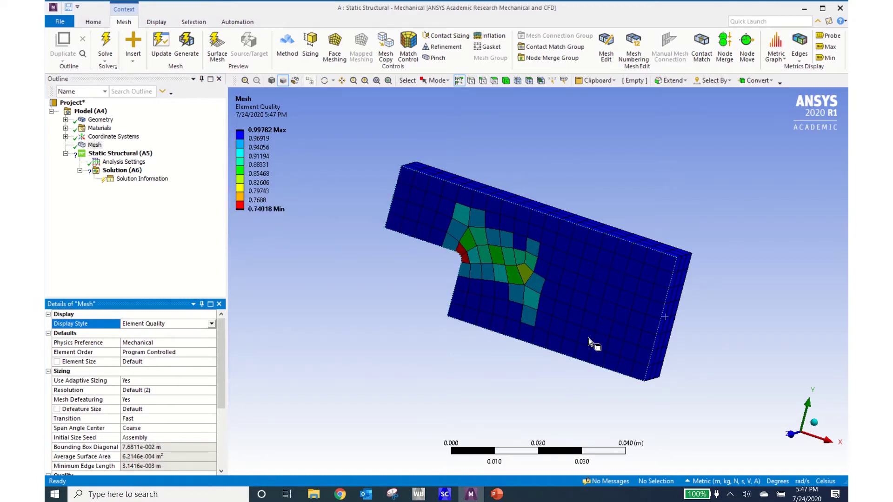
pyautogui.click(261, 139)
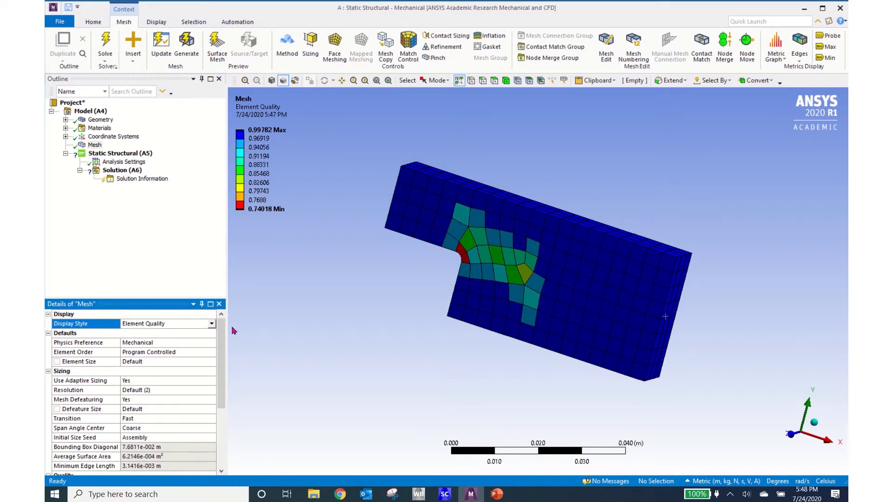
pyautogui.moveTo(223, 333); pyautogui.dragTo(227, 408)
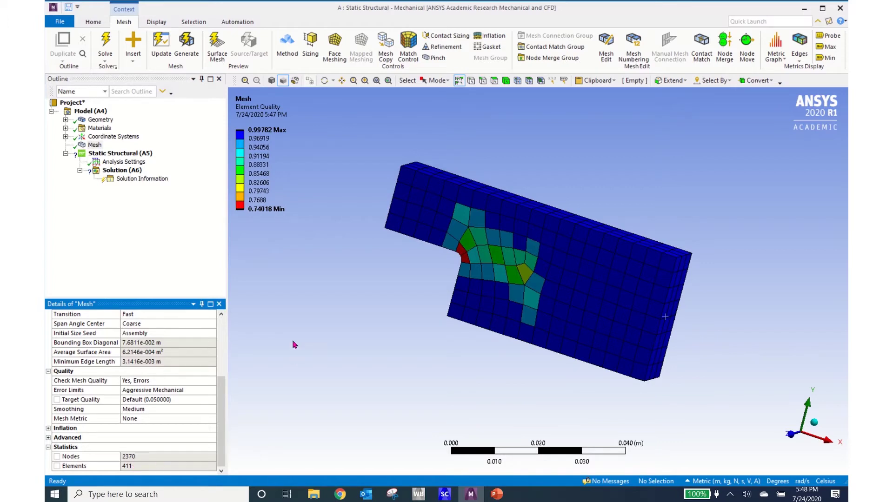
# Restore the mesh display style to Use Geometry Setting
pyautogui.moveTo(224, 403); pyautogui.dragTo(225, 325)
pyautogui.click(212, 325)
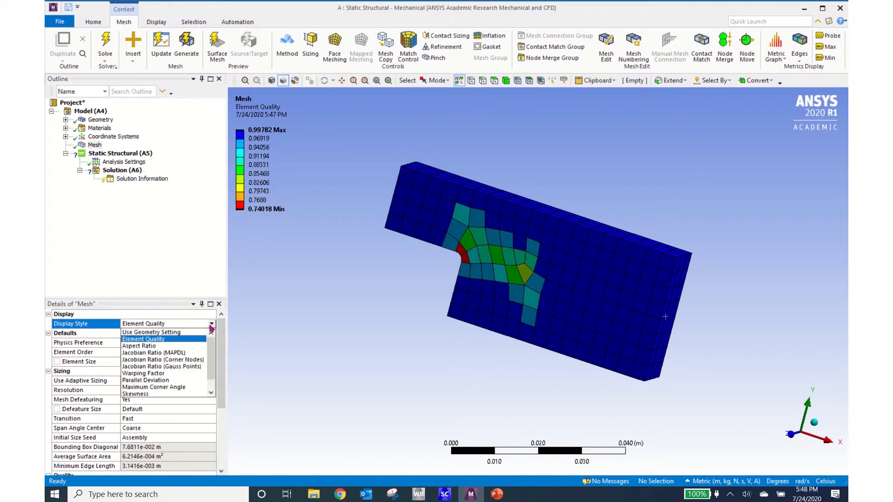
pyautogui.click(191, 332)
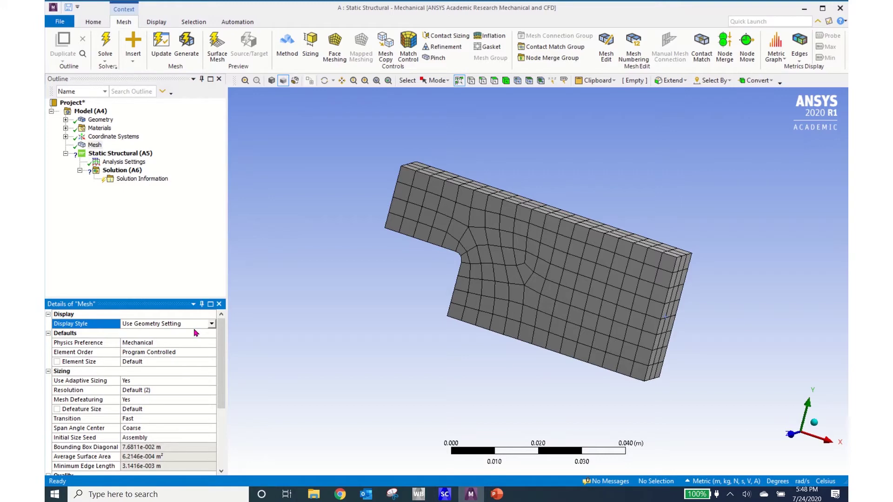
# Add a displacement support on the end face of the narrow arm with the X component set to 0 m
pyautogui.click(123, 155)
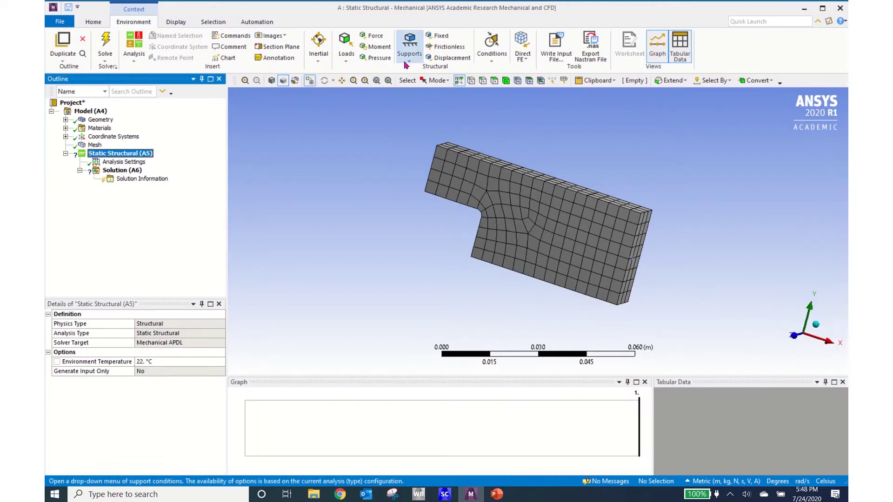
pyautogui.click(450, 58)
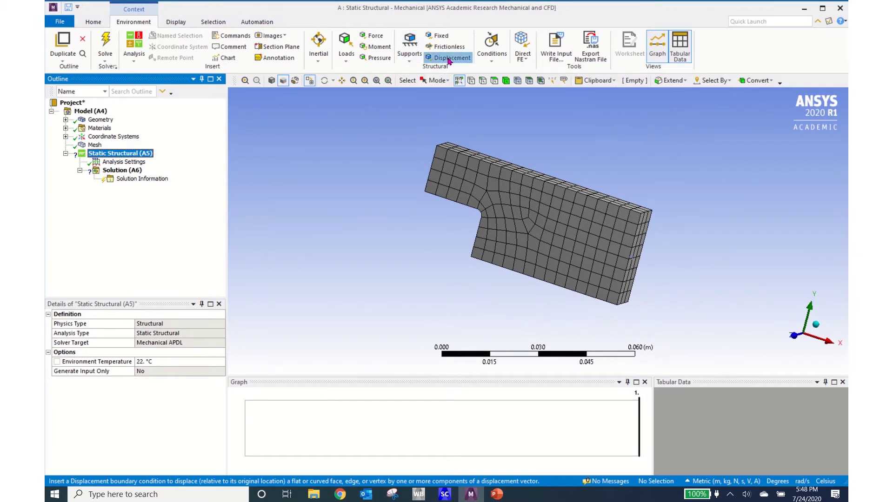
pyautogui.moveTo(386, 188); pyautogui.dragTo(470, 227, button='middle')
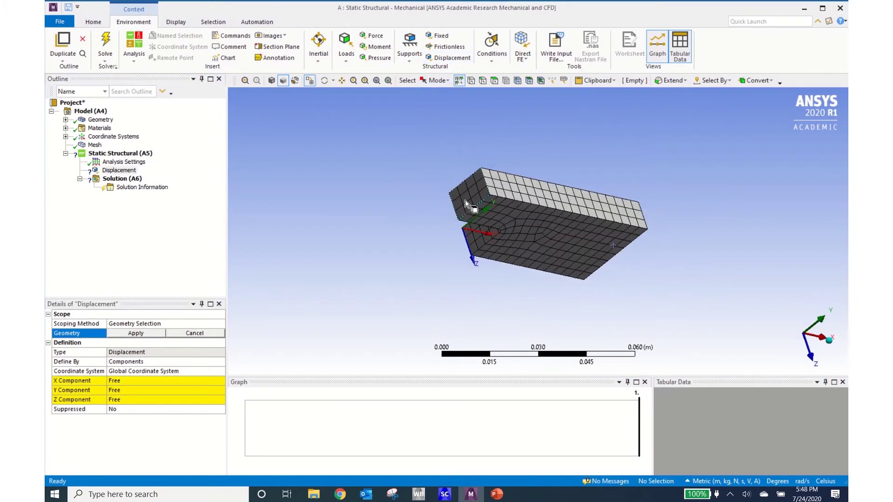
pyautogui.click(464, 200)
pyautogui.click(146, 333)
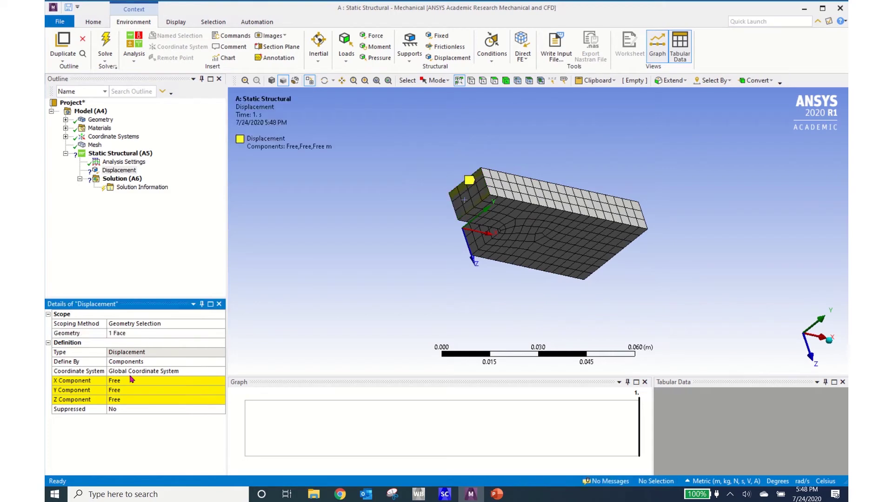
pyautogui.click(135, 381)
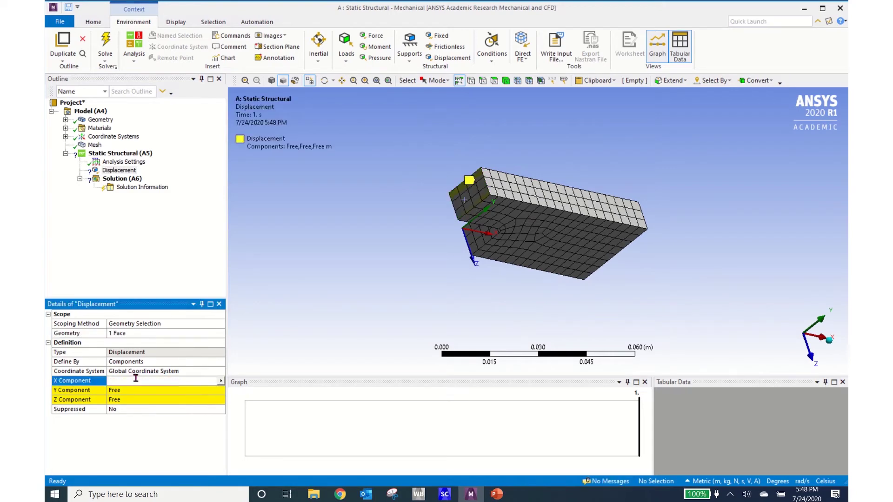
pyautogui.write('0')
pyautogui.press('Return')
# Add a displacement support on the long bottom face of the wide section with the Y component set to 0 m
pyautogui.moveTo(370, 295); pyautogui.dragTo(367, 213, button='middle')
pyautogui.click(530, 271)
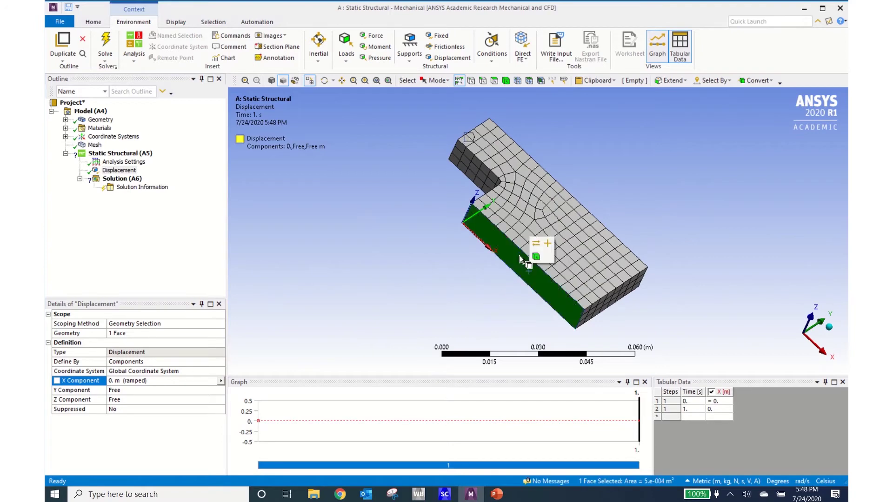
pyautogui.click(453, 57)
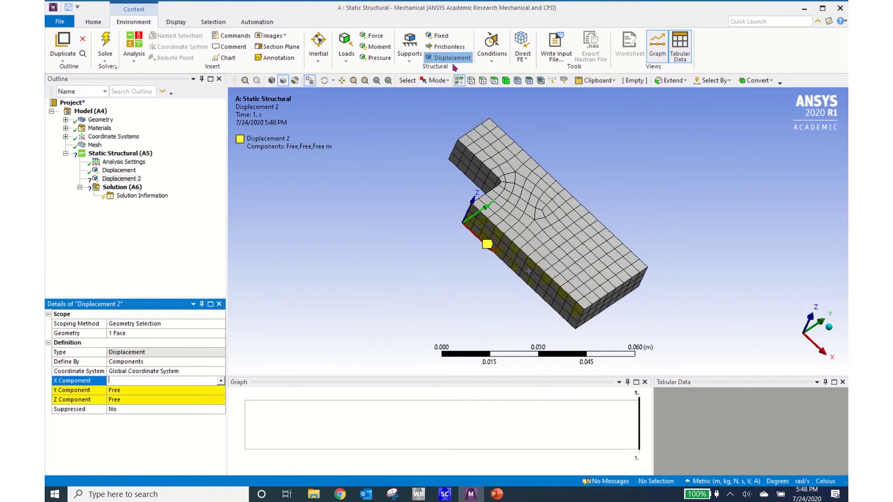
pyautogui.click(138, 391)
pyautogui.write('0')
pyautogui.press('Return')
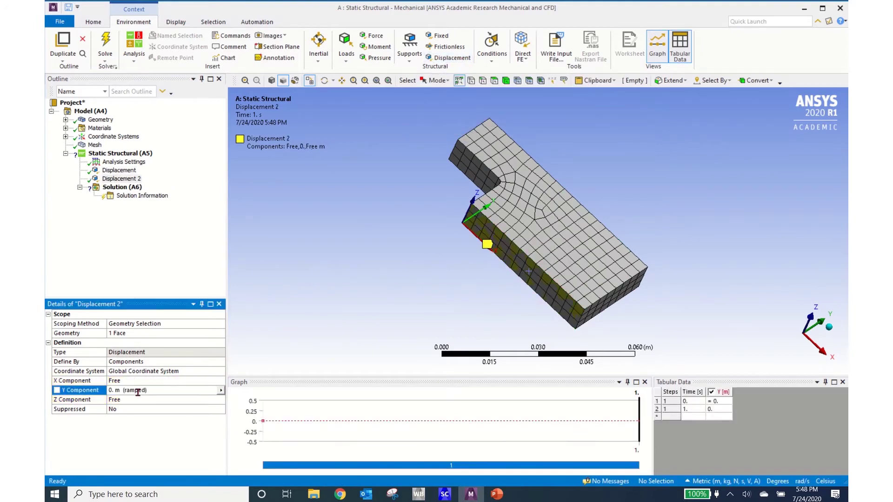
# Add a displacement support on the large flat face facing +Z with the Z component set to 0 m
pyautogui.click(580, 262)
pyautogui.click(449, 57)
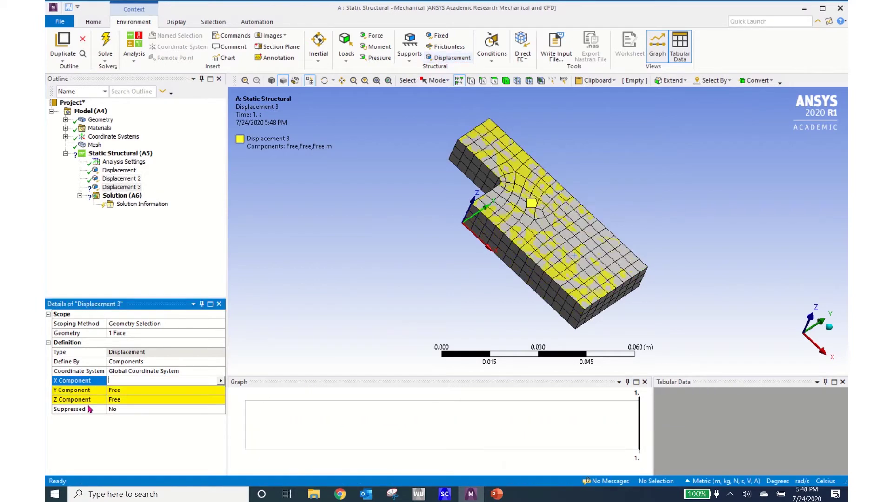
pyautogui.click(125, 400)
pyautogui.write('0')
pyautogui.press('Return')
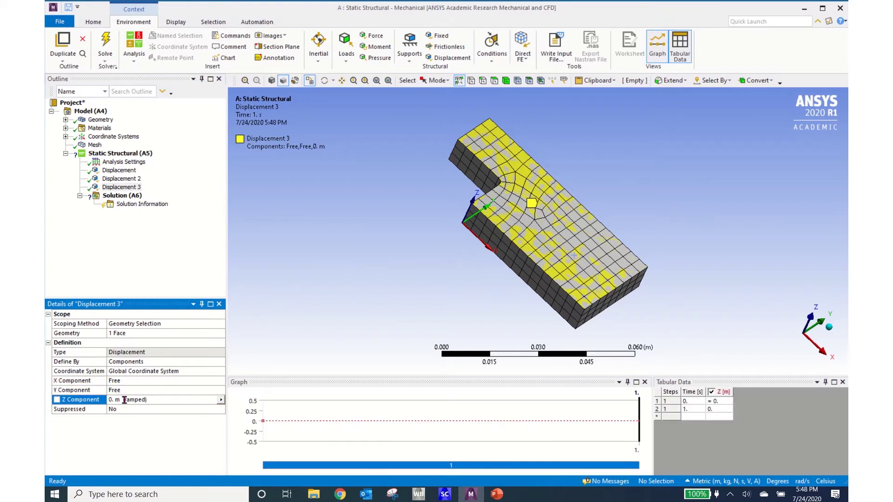
# Apply a force to the end face of the wide section, defined by components with an X component of 500 N
pyautogui.click(376, 37)
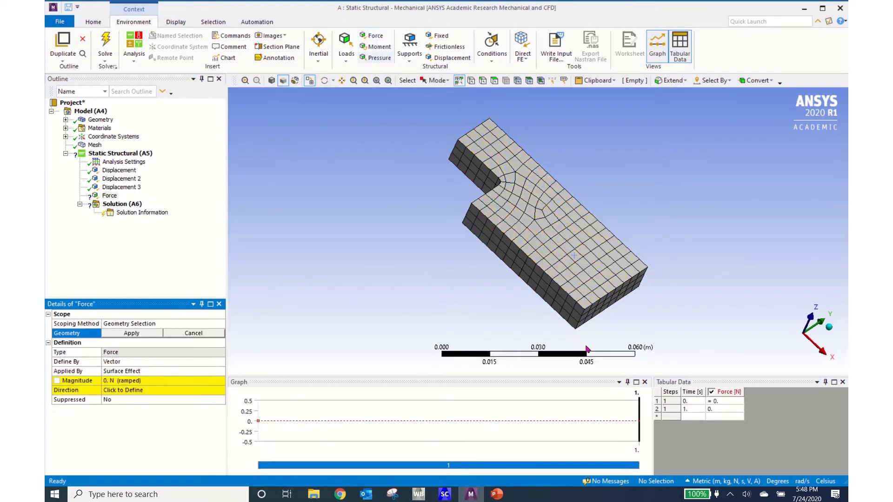
pyautogui.click(599, 309)
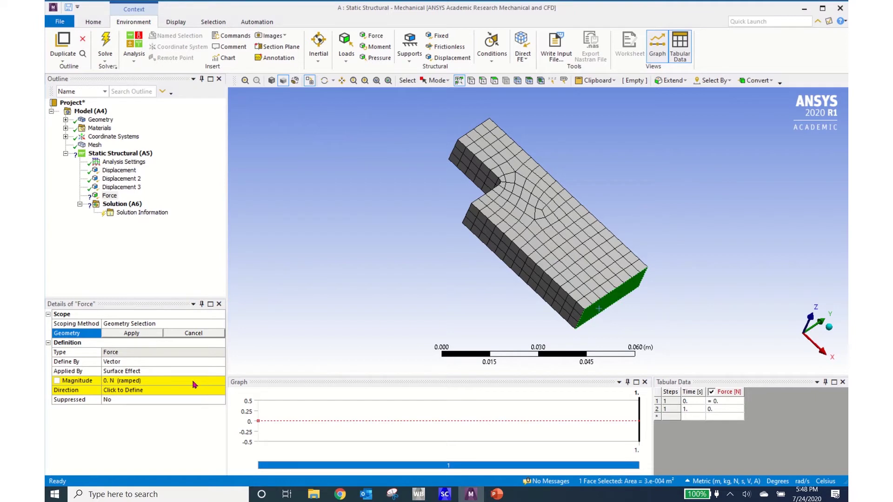
pyautogui.click(132, 333)
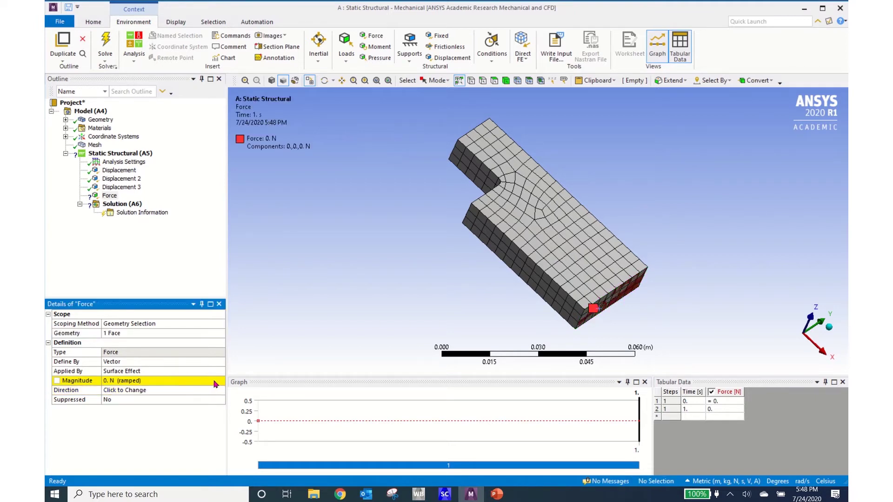
pyautogui.click(221, 363)
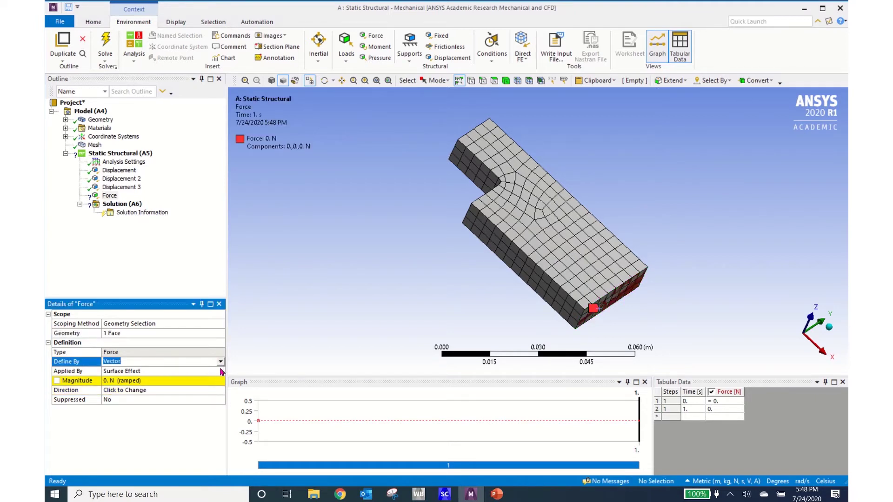
pyautogui.click(221, 363)
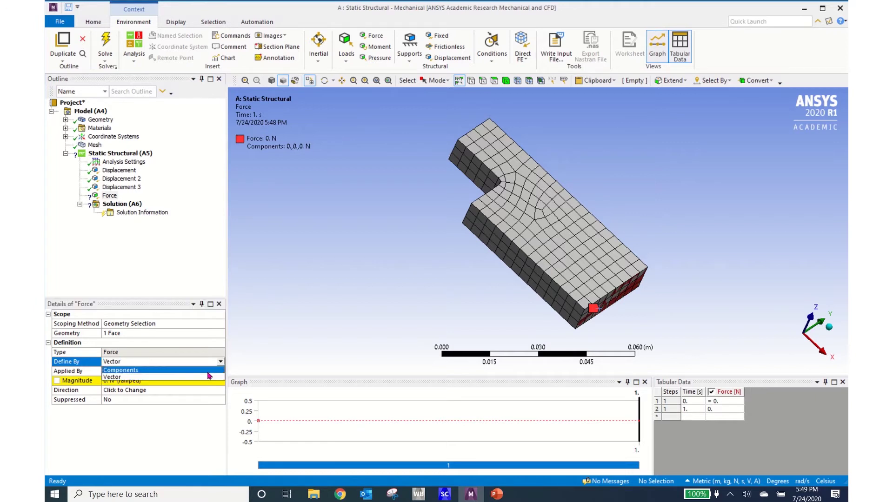
pyautogui.click(209, 379)
pyautogui.click(203, 389)
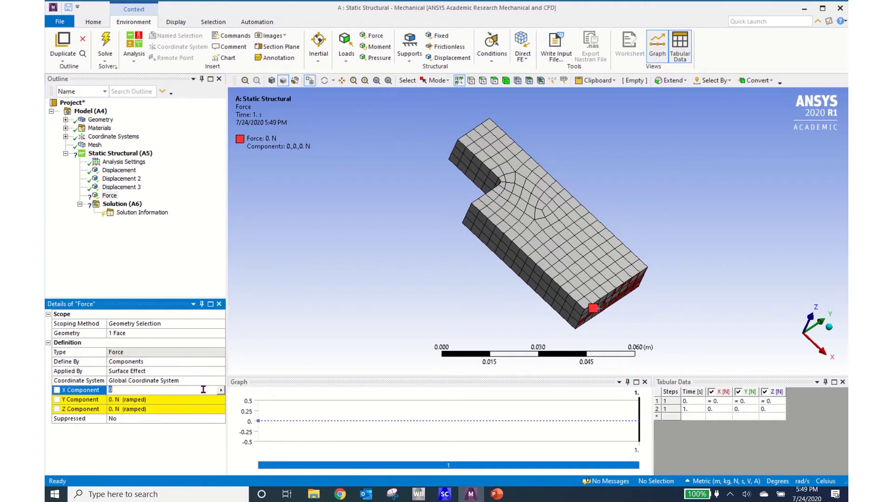
pyautogui.write('500')
pyautogui.press('Return')
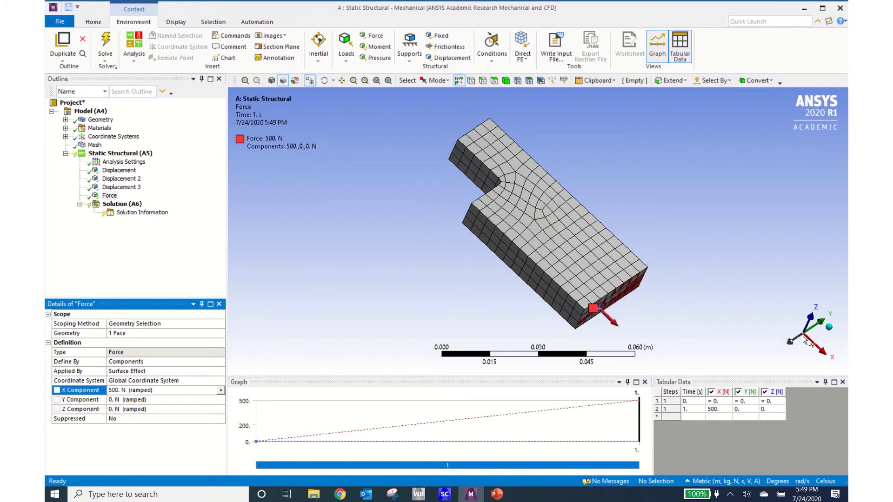
pyautogui.click(828, 327)
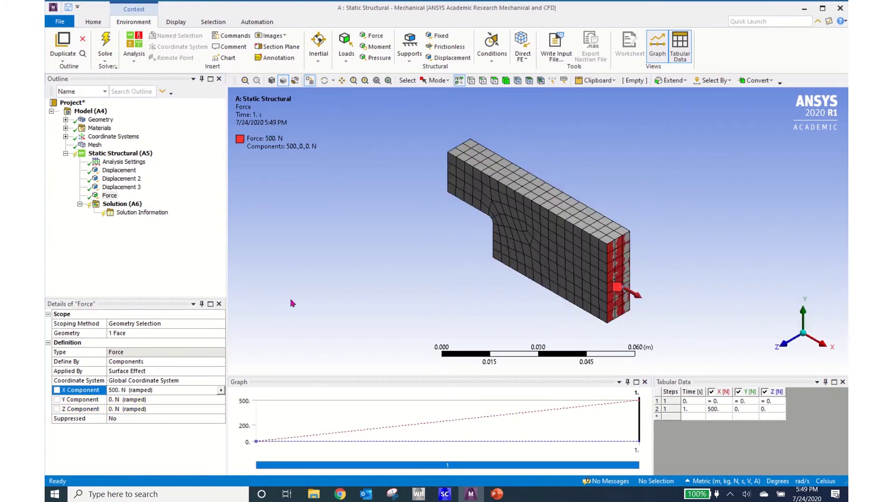
# Add Equivalent (von-Mises) Stress and X-axis Directional Deformation results to the solution
pyautogui.click(119, 205)
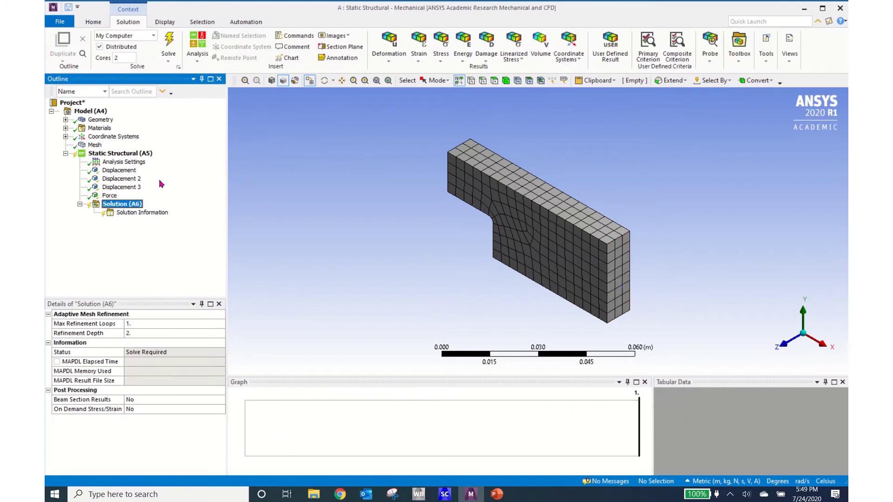
pyautogui.click(439, 63)
pyautogui.click(461, 70)
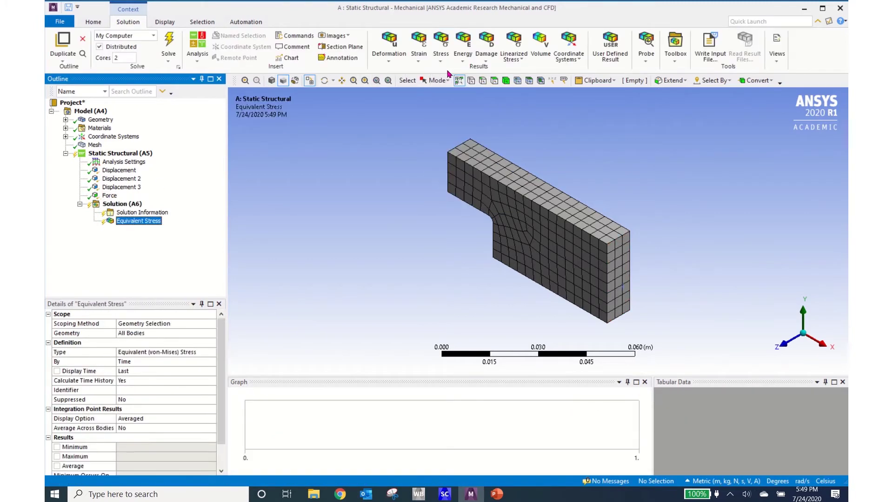
pyautogui.click(390, 61)
pyautogui.click(396, 82)
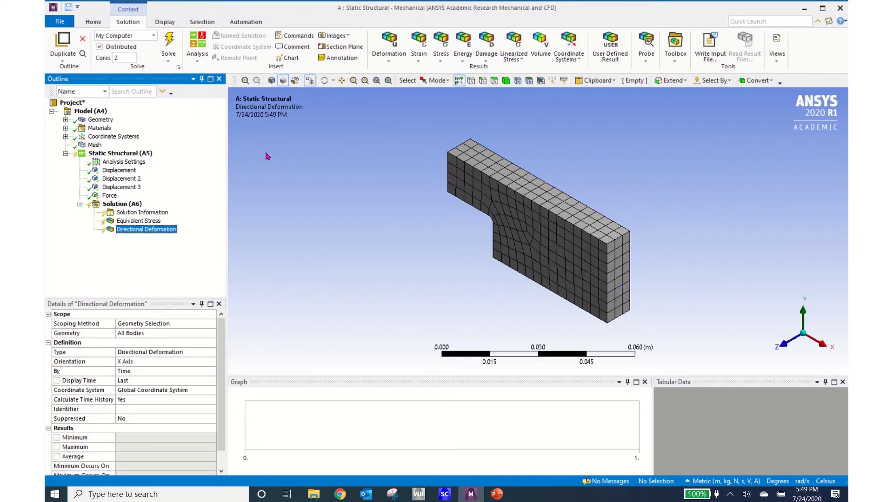
# Solve the static structural analysis and inspect the equivalent stress contours around the fillet
pyautogui.click(167, 48)
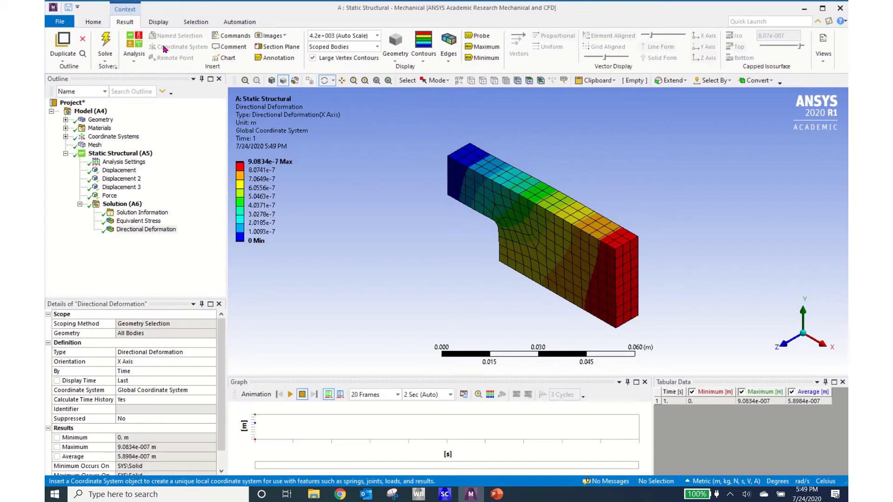
pyautogui.click(127, 222)
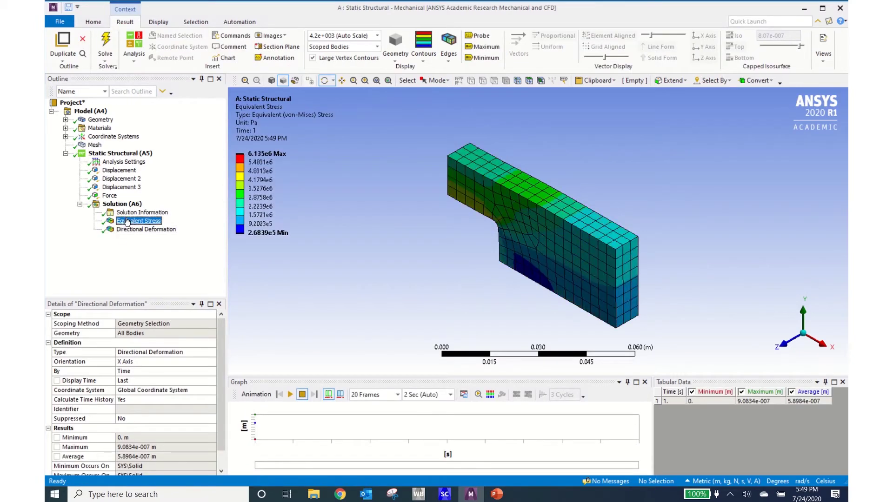
pyautogui.moveTo(450, 244); pyautogui.dragTo(499, 242)
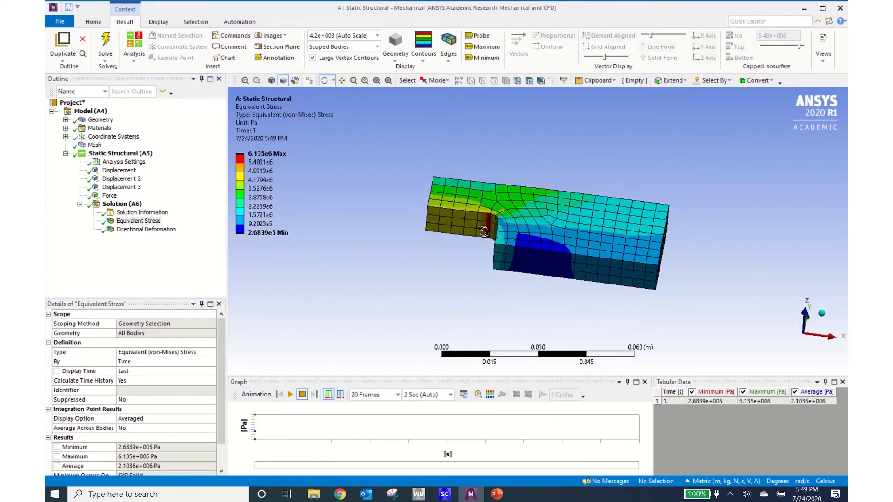
# Examine the equivalent stress from another angle and the X-axis directional deformation contours across the plate
pyautogui.moveTo(540, 208); pyautogui.dragTo(529, 252)
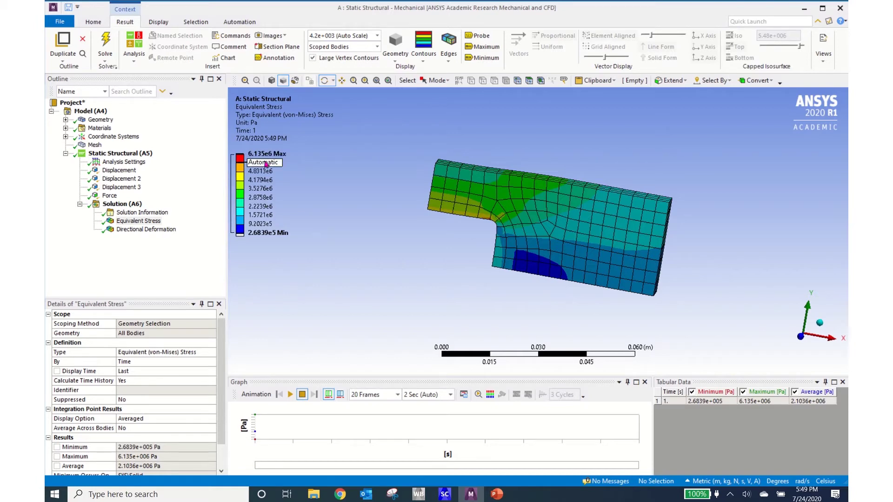
pyautogui.click(138, 230)
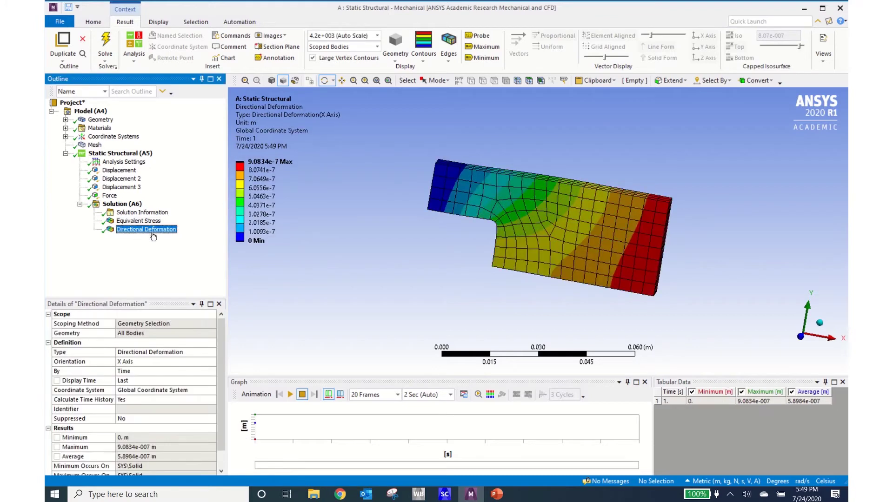
pyautogui.moveTo(445, 257)
pyautogui.mouseDown()
pyautogui.moveTo(435, 286)
pyautogui.moveTo(425, 243)
pyautogui.moveTo(433, 251)
pyautogui.mouseUp()
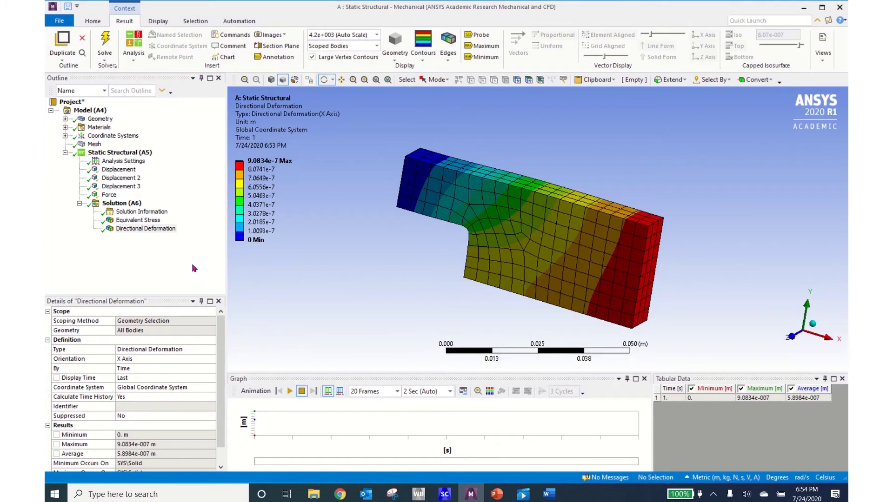
# Add a Convergence object to the Equivalent Stress result with an allowable change of 5% and solve the analysis
pyautogui.click(151, 223)
pyautogui.rightClick(151, 222)
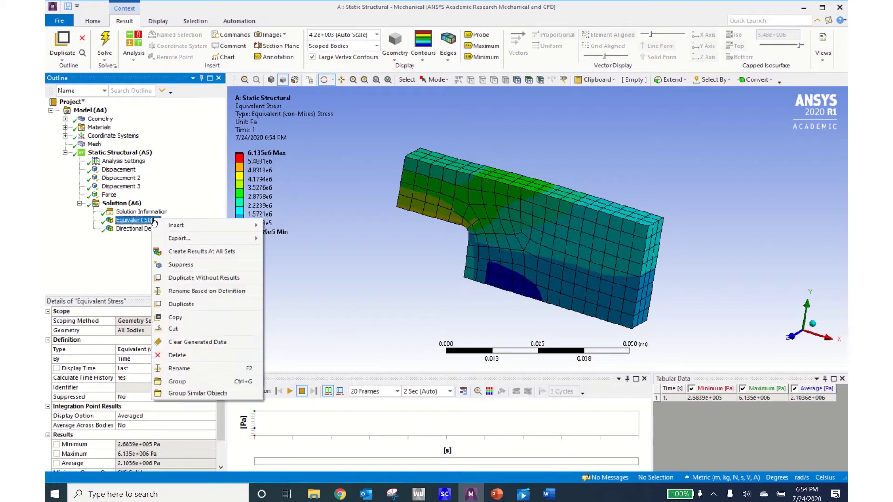
pyautogui.moveTo(188, 226)
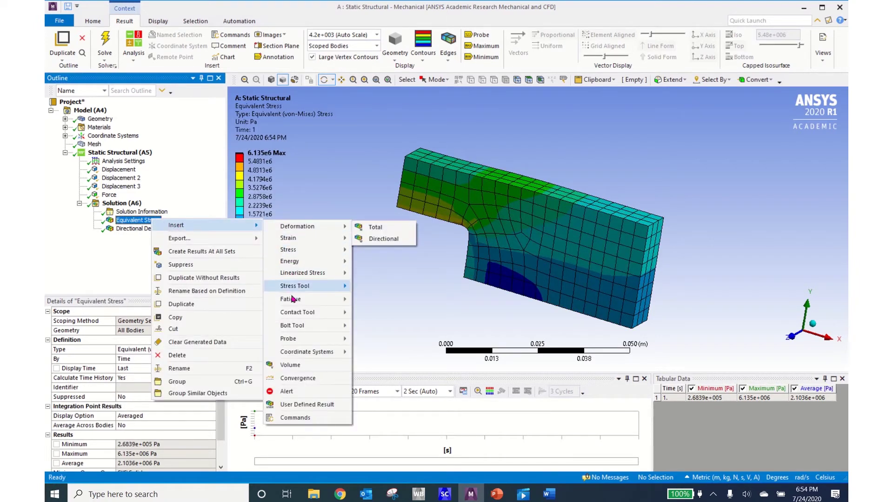
pyautogui.click(298, 379)
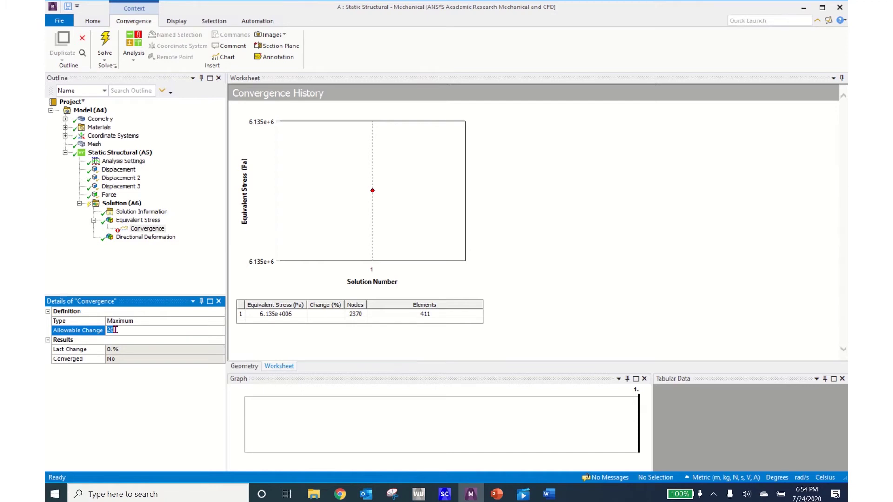
pyautogui.write('5.')
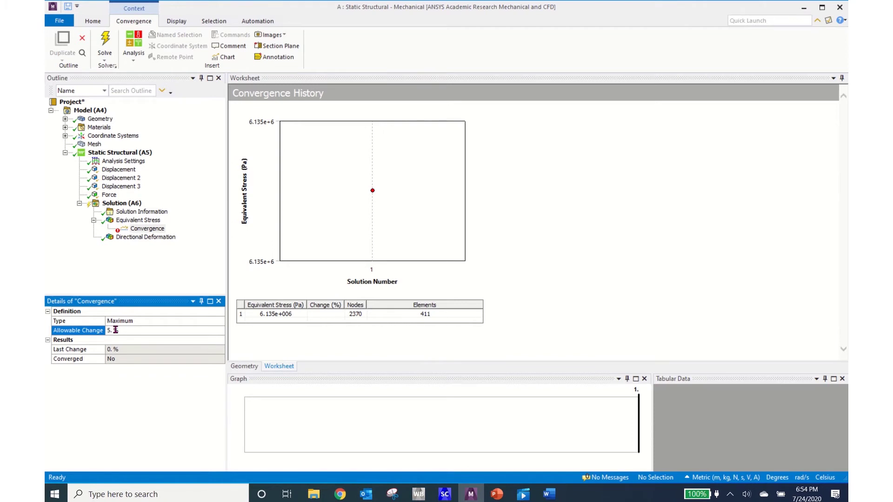
pyautogui.press('Return')
pyautogui.click(106, 42)
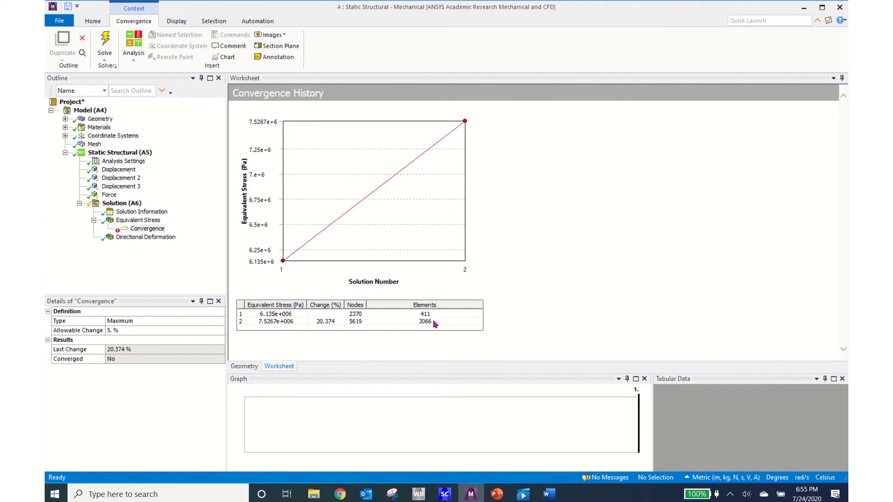
# Inspect the equivalent stress contours and the refined mesh around the notch from several angles
pyautogui.click(126, 221)
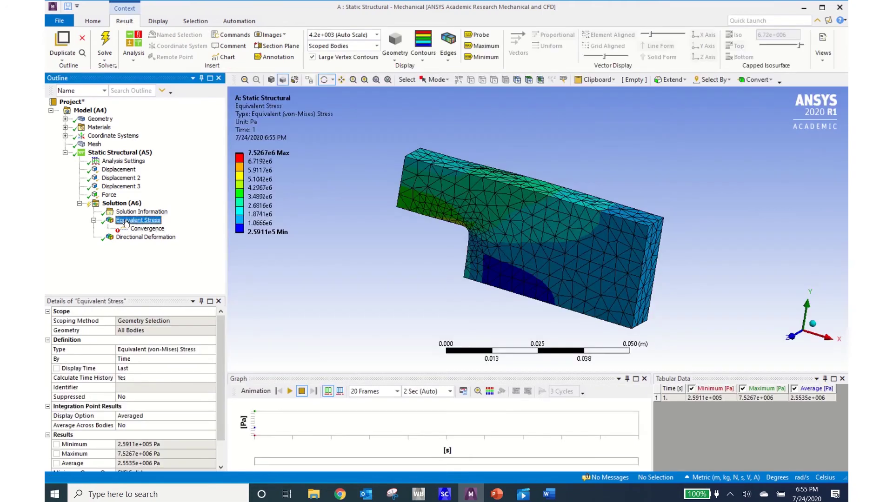
pyautogui.moveTo(458, 252); pyautogui.dragTo(518, 246)
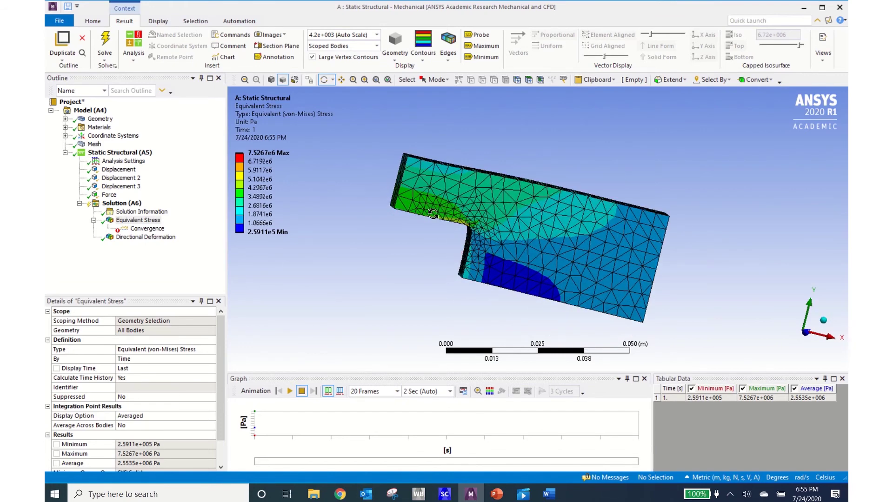
pyautogui.moveTo(471, 253); pyautogui.dragTo(463, 247)
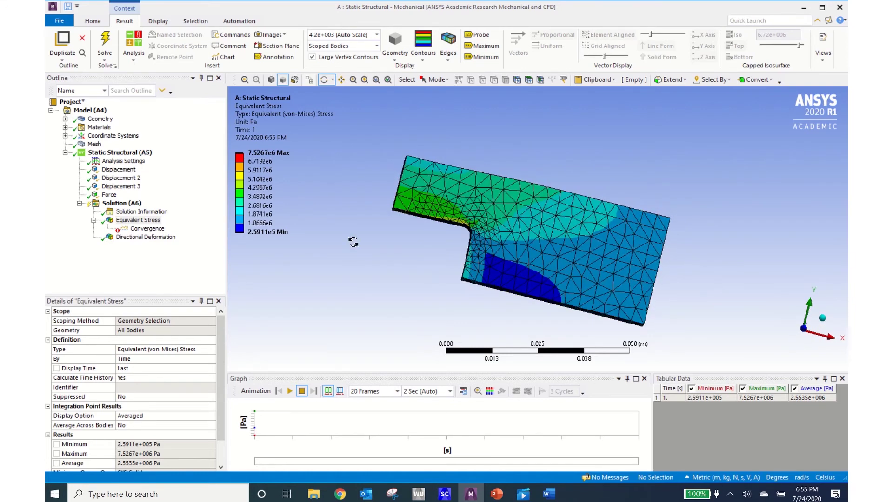
# Set the allowable change of the equivalent stress convergence to 1% and solve again
pyautogui.click(142, 229)
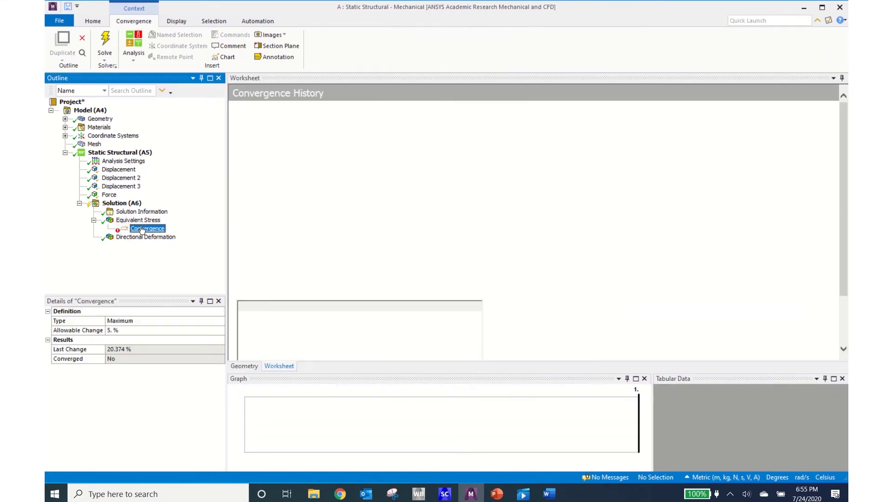
pyautogui.click(124, 331)
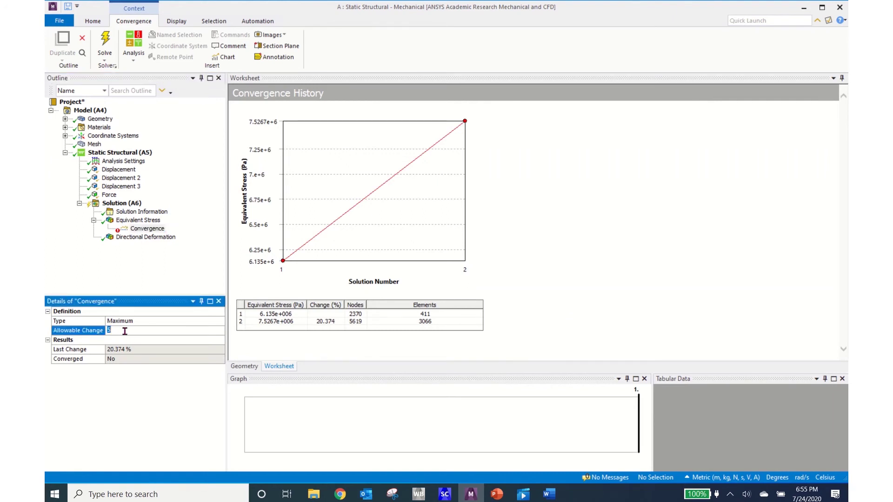
pyautogui.write('1')
pyautogui.press('Return')
pyautogui.click(107, 41)
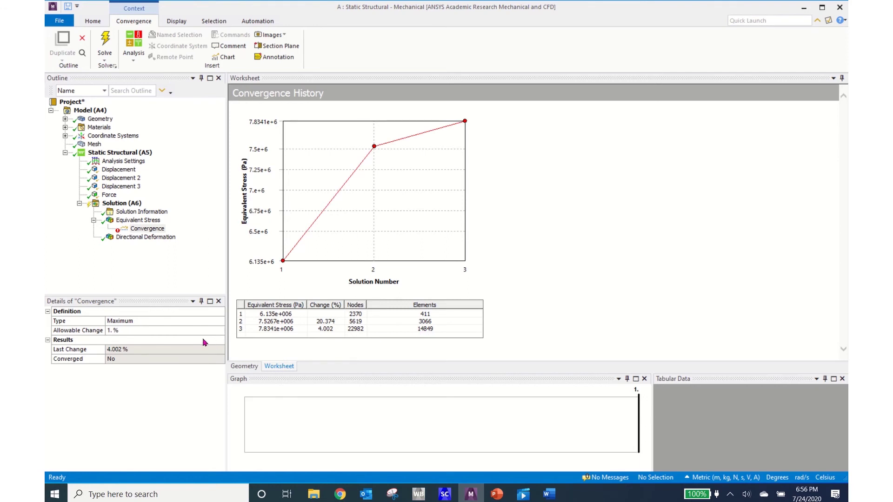
# Set the convergence's allowable change to 0% and solve twice to add two more refinement solutions
pyautogui.click(142, 330)
pyautogui.write('0')
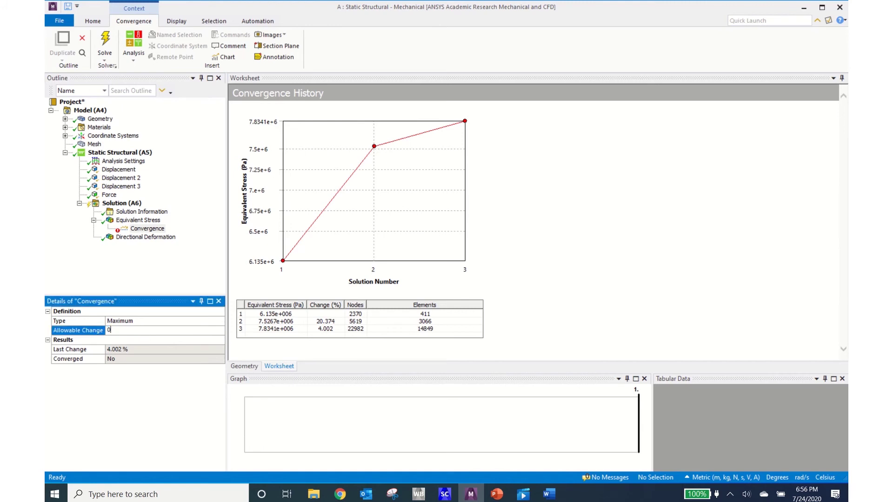
pyautogui.click(106, 42)
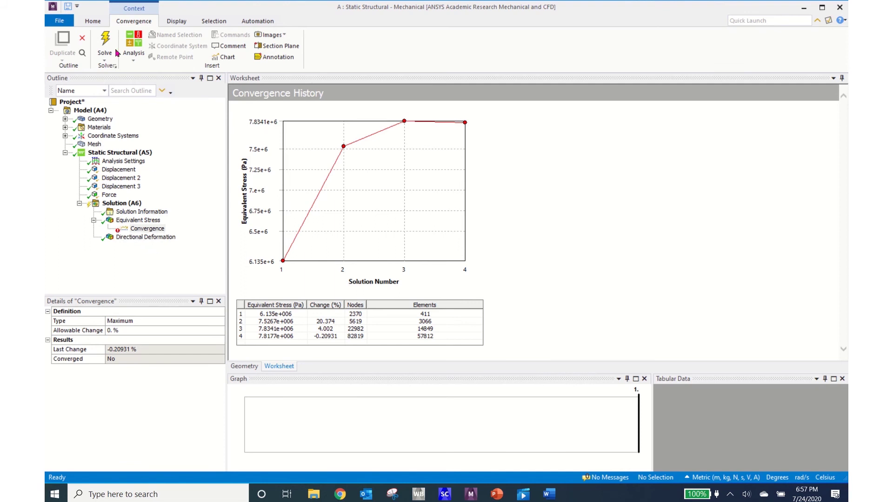
pyautogui.click(105, 39)
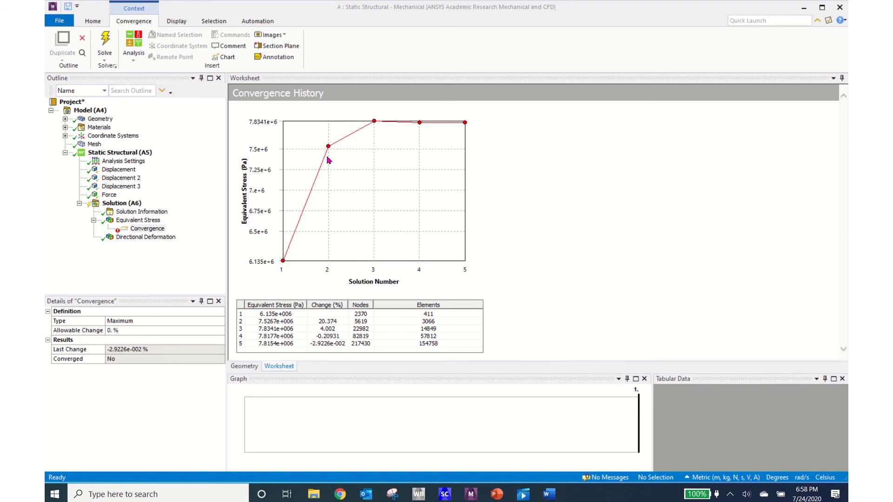
# Examine the equivalent stress contours and mesh density close up around the fillet, and return to the whole plate
pyautogui.click(136, 221)
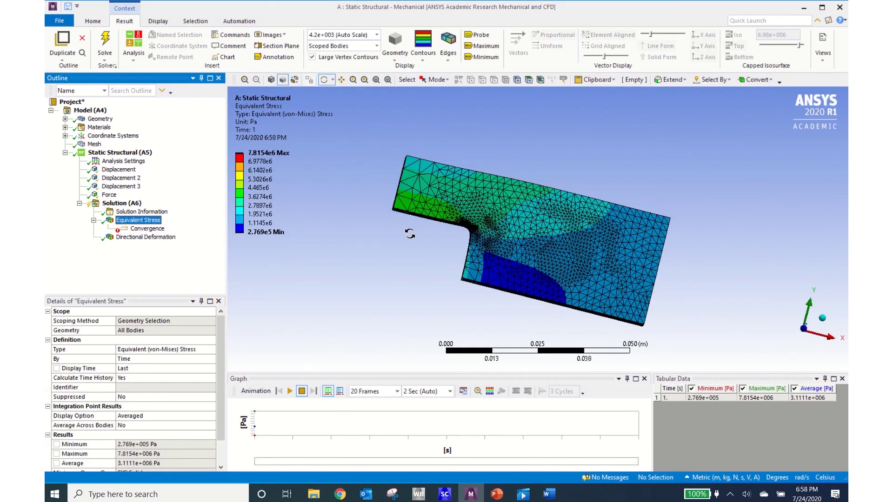
pyautogui.moveTo(479, 234); pyautogui.dragTo(581, 213)
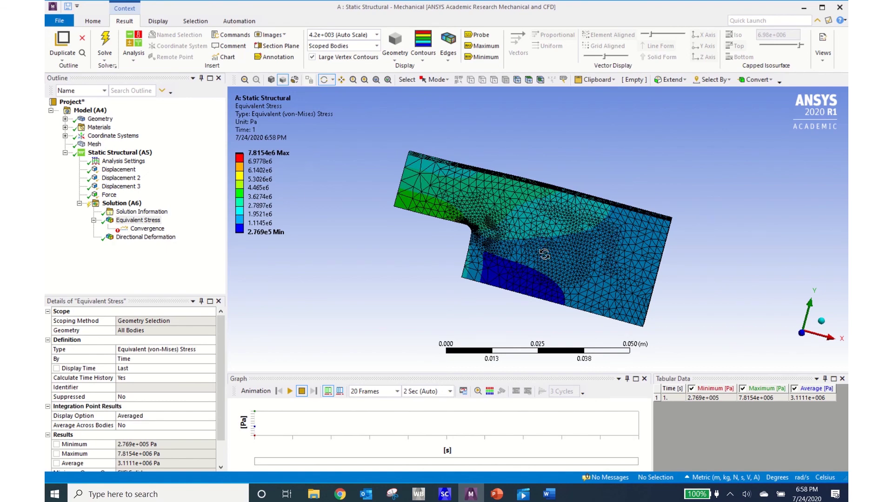
pyautogui.scroll(3, 498, 247)
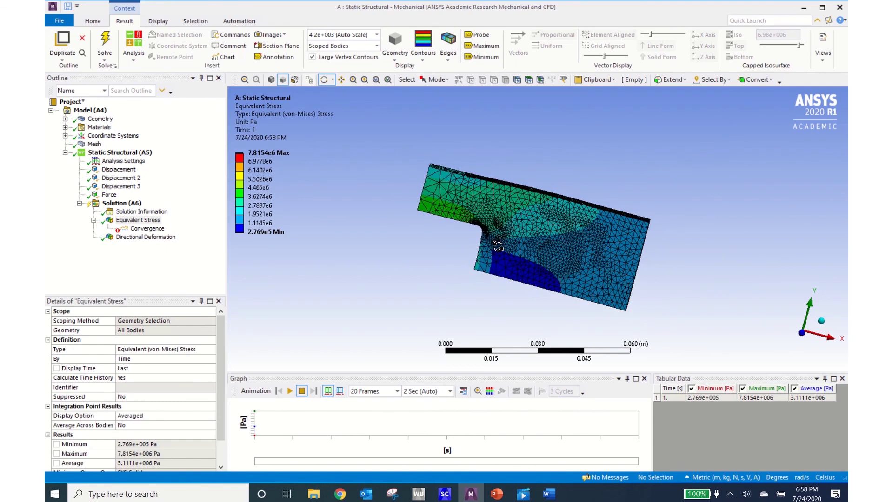
pyautogui.scroll(2, 497, 247)
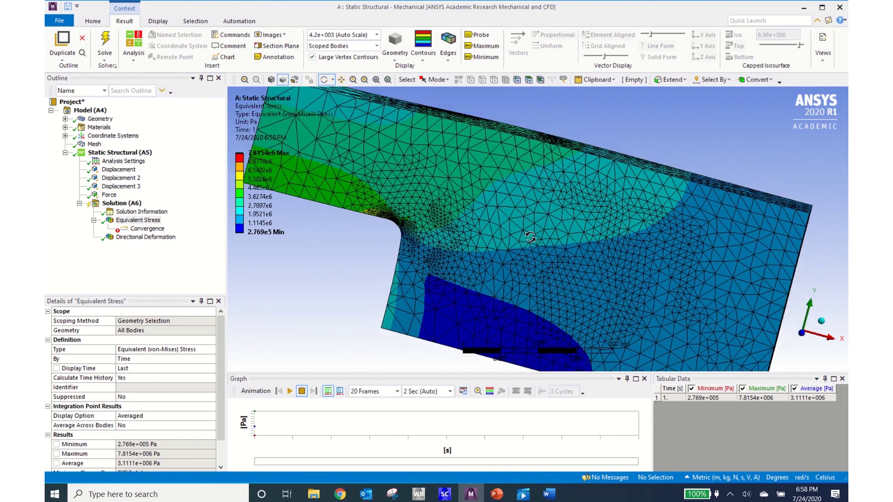
pyautogui.scroll(-4, 531, 238)
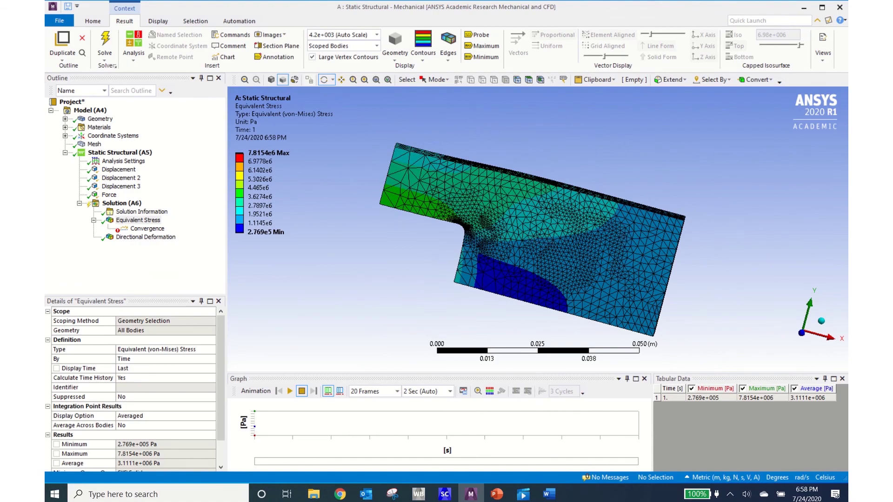